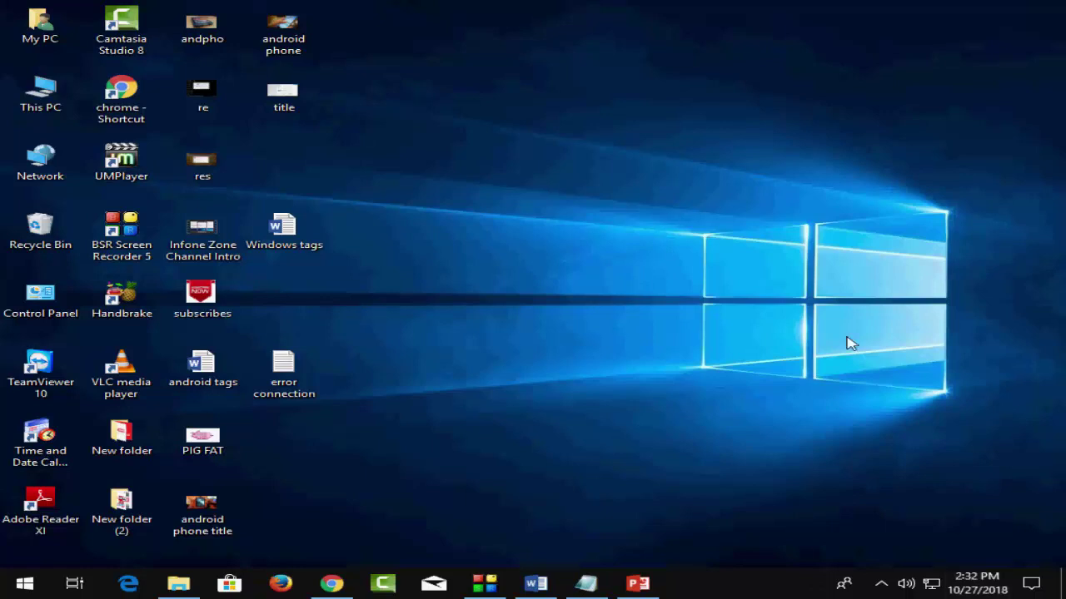
Open the properties of the chrome - Shortcut item on the desktop.
{"action": "left_click", "coordinate": [372, 275]}
{"action": "right_click", "coordinate": [98, 76]}
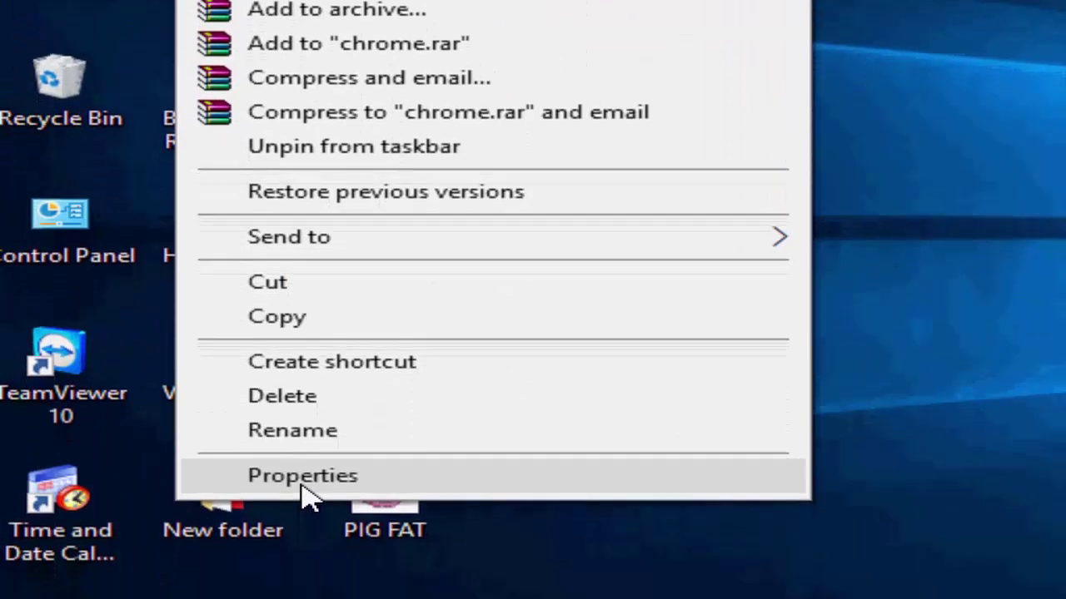
{"action": "left_click", "coordinate": [304, 487]}
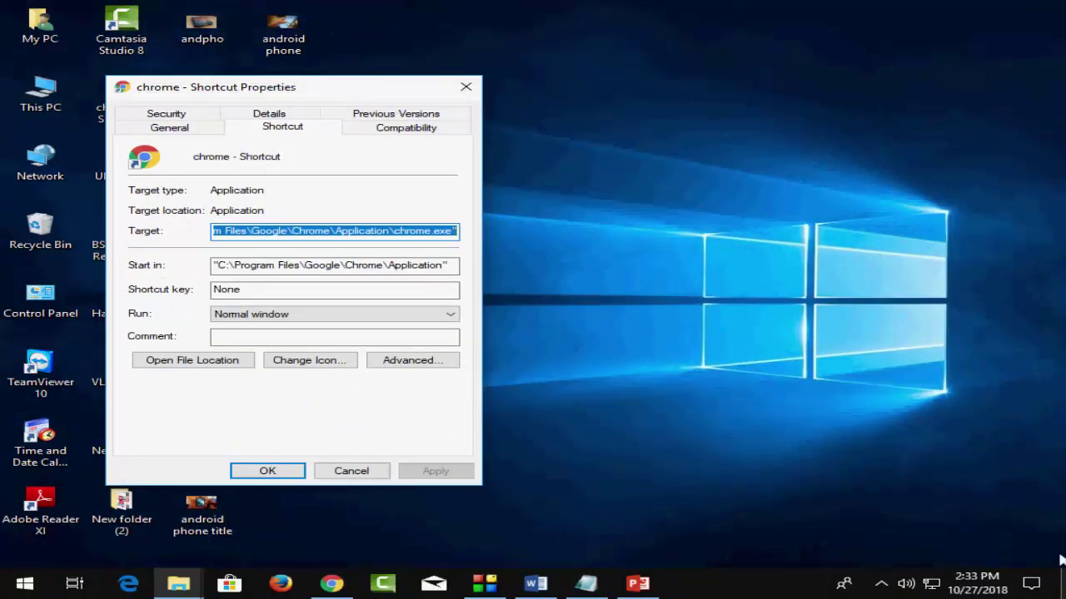
Try to set the shortcut's Target to c:\Program Files (x86) \Google\Chrome\Application\chrome.exe" -ssl-version-min=tls1, copied from the error connection note, and apply it.
{"action": "left_click", "coordinate": [606, 587]}
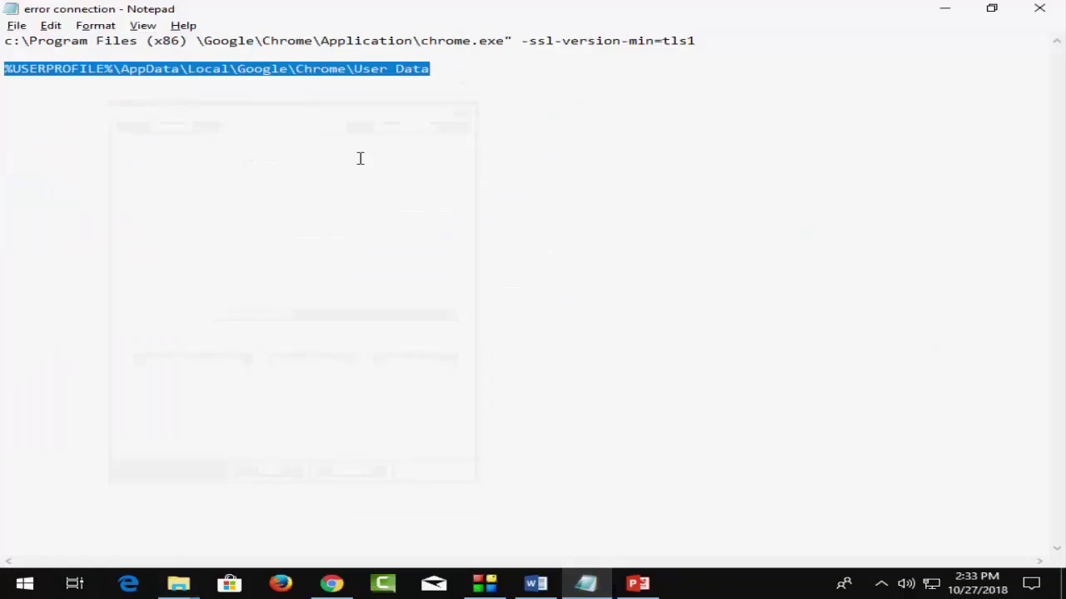
{"action": "left_click", "coordinate": [7, 45]}
{"action": "key", "text": "alt+Tab"}
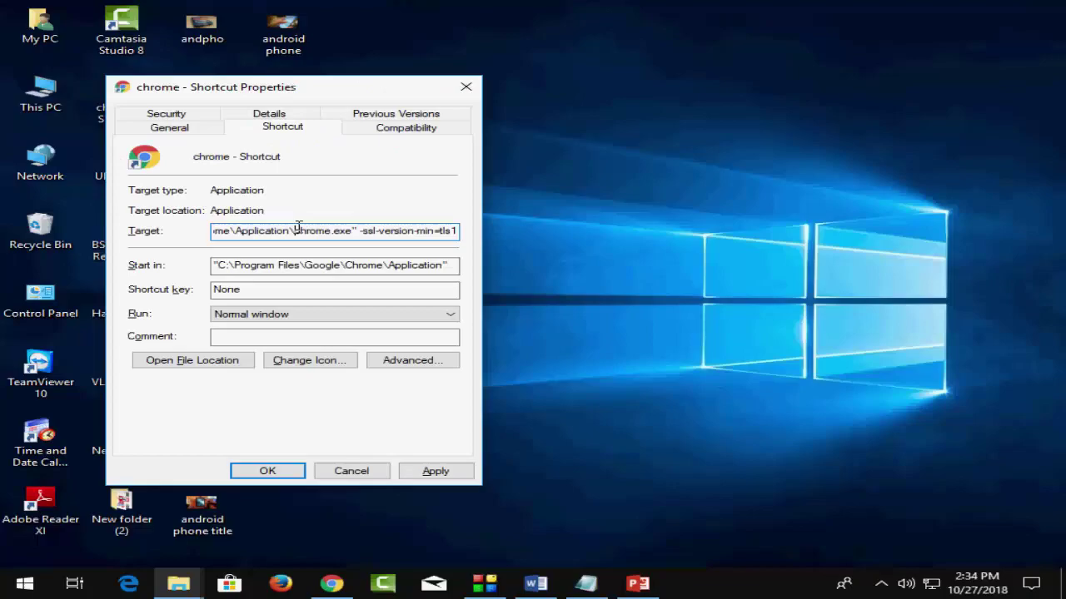
{"action": "key", "text": "End"}
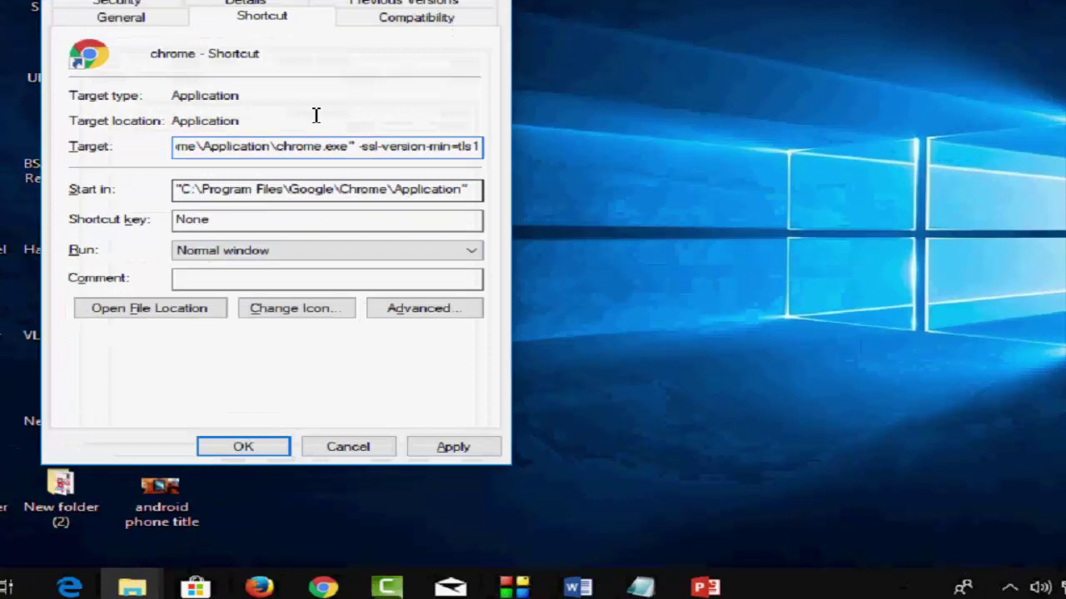
{"action": "left_click", "coordinate": [451, 446]}
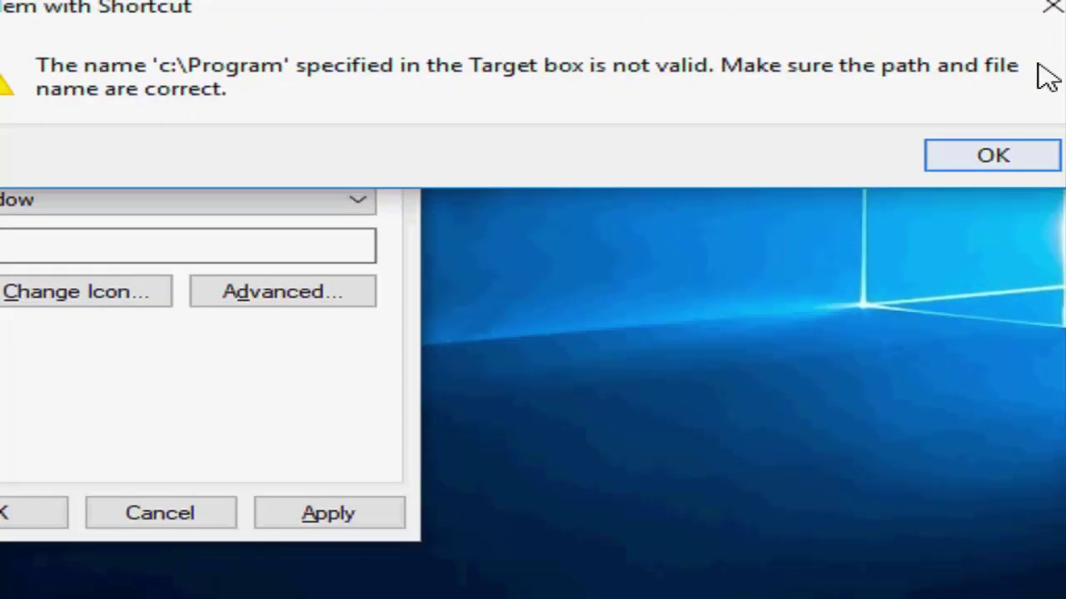
{"action": "left_click", "coordinate": [994, 155]}
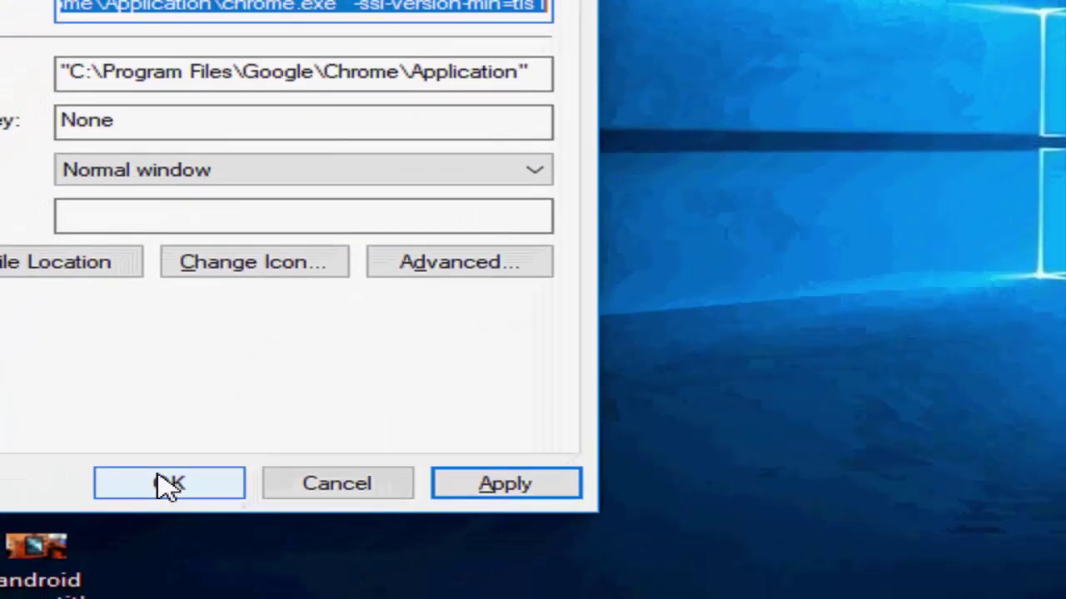
{"action": "left_click", "coordinate": [166, 486]}
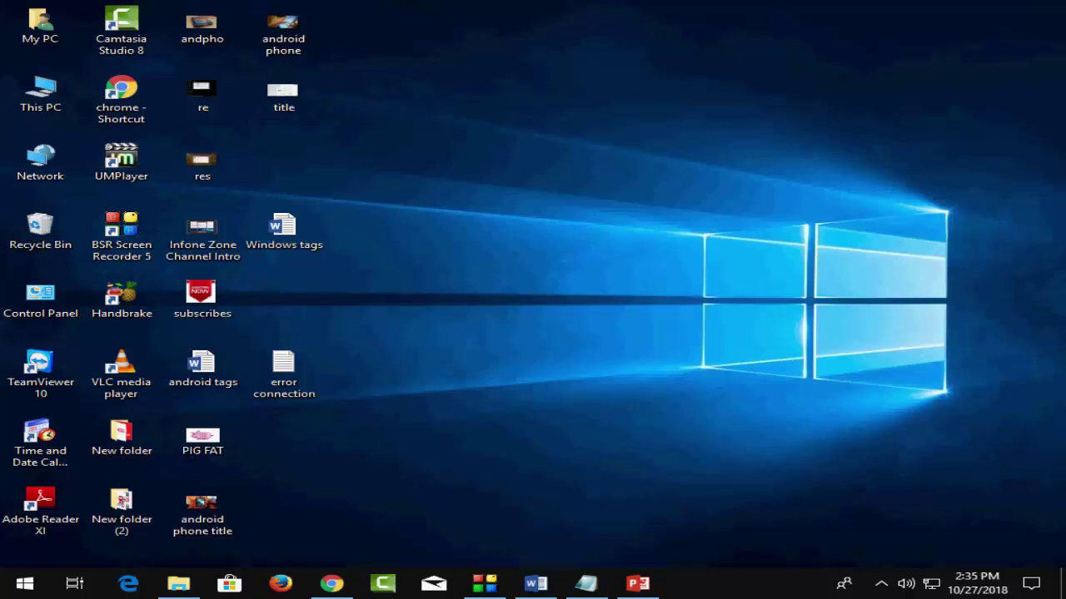
Copy %USERPROFILE%\AppData\Local\Google\Chrome\User Data from the error connection note and open that folder through the Run dialog.
{"action": "key", "text": "super+r"}
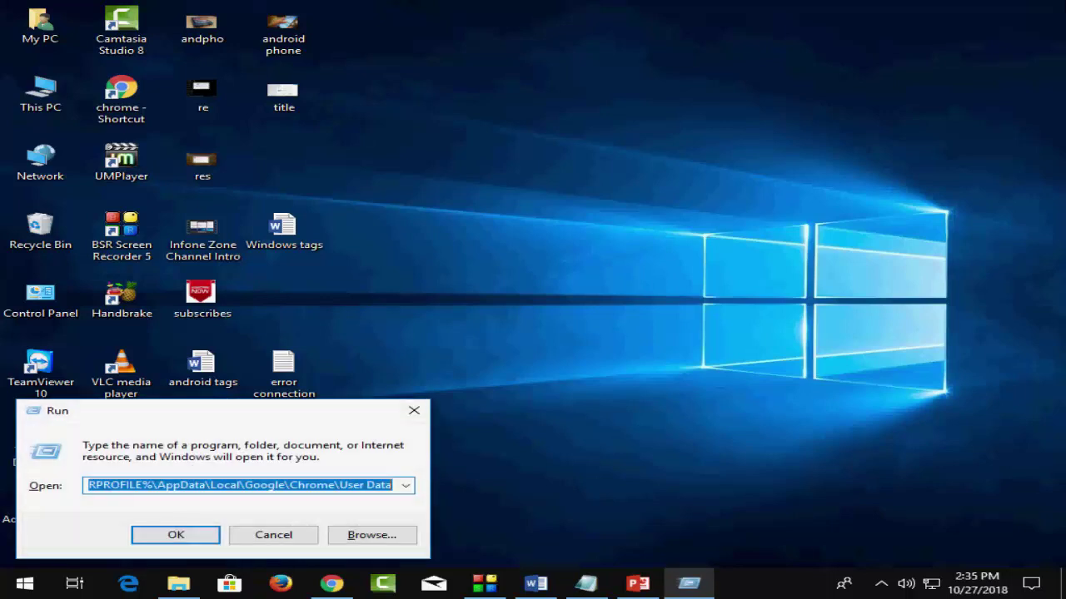
{"action": "key", "text": "alt+Tab"}
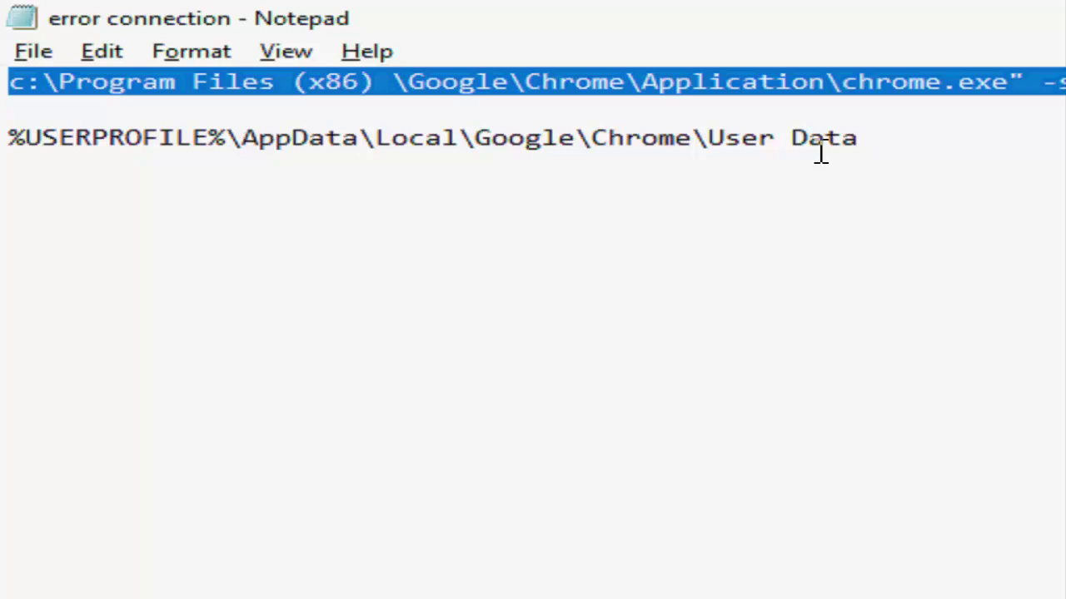
{"action": "left_click", "coordinate": [855, 139]}
{"action": "key", "text": "ctrl+shift+Left"}
{"action": "key", "text": "shift+Up"}
{"action": "key", "text": "ctrl+c"}
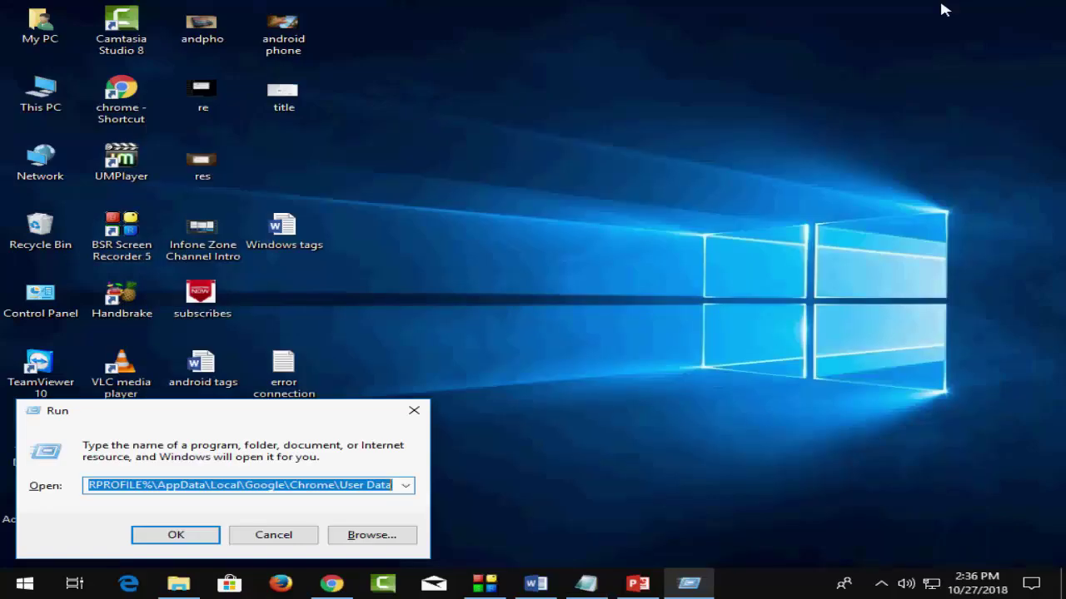
{"action": "key", "text": "BackSpace"}
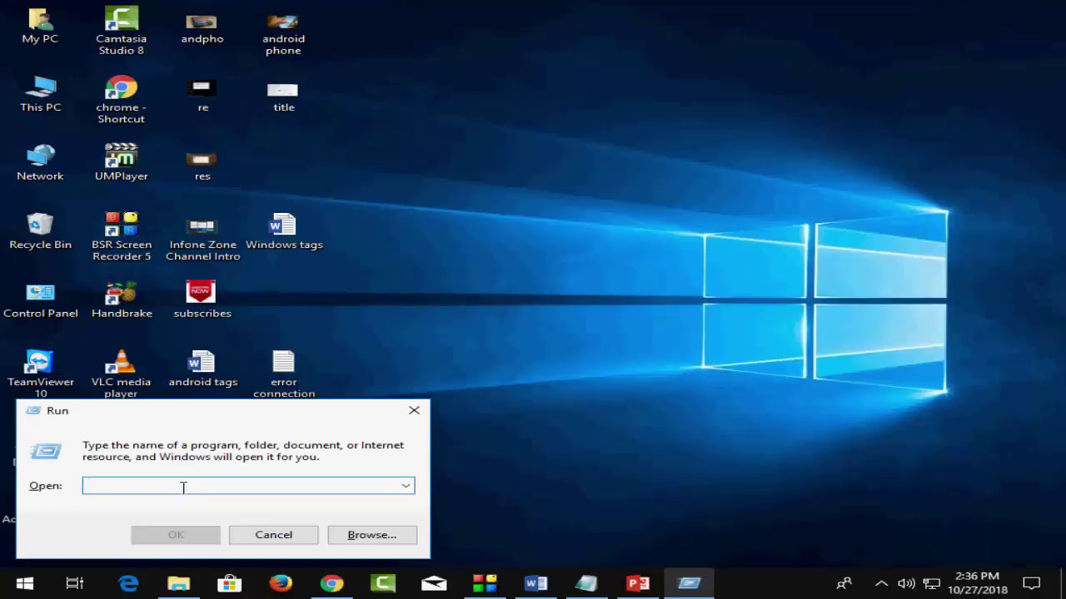
{"action": "key", "text": "ctrl+v"}
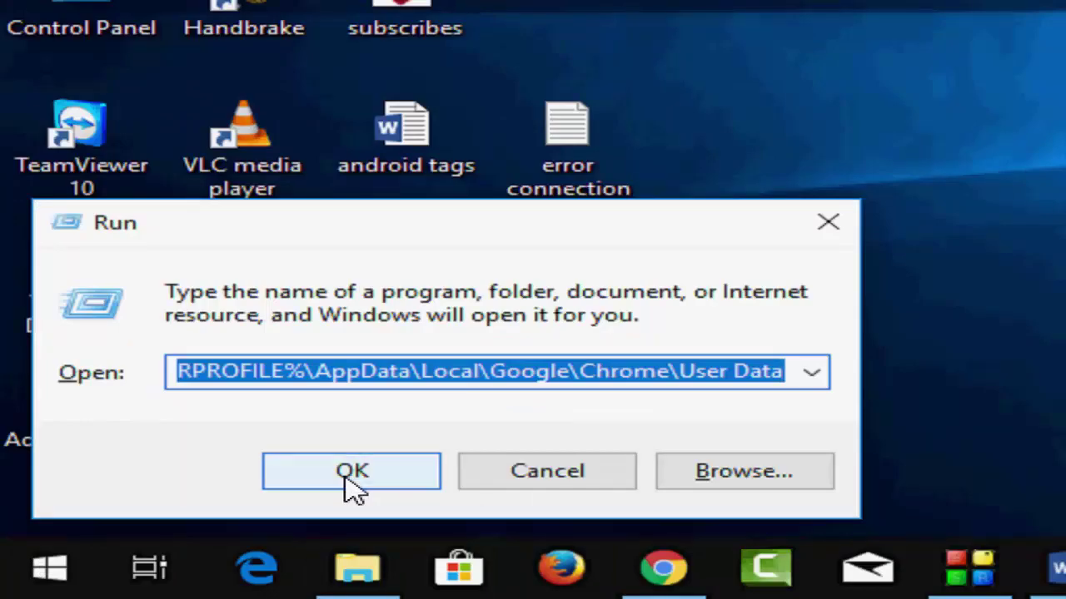
{"action": "left_click", "coordinate": [343, 479]}
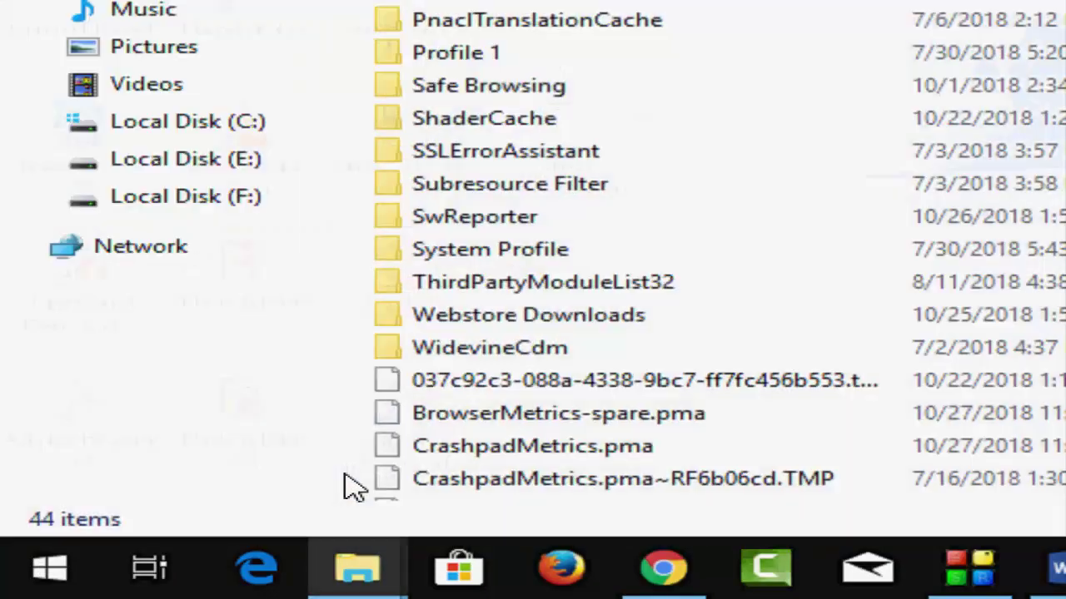
Permanently delete the Default folder from Chrome's User Data folder.
{"action": "key", "text": "alt"}
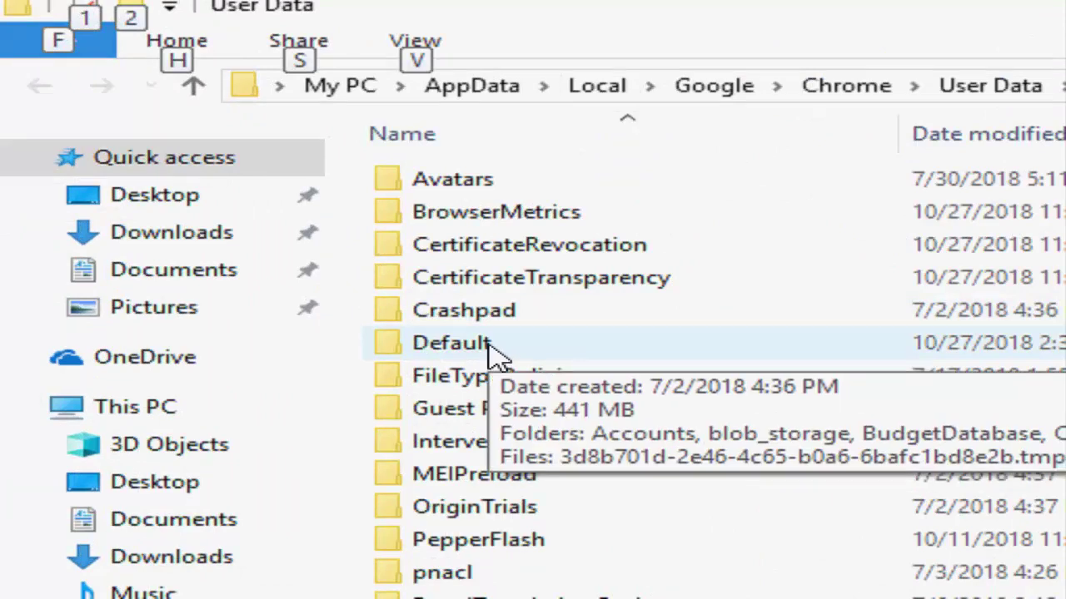
{"action": "left_click", "coordinate": [492, 350]}
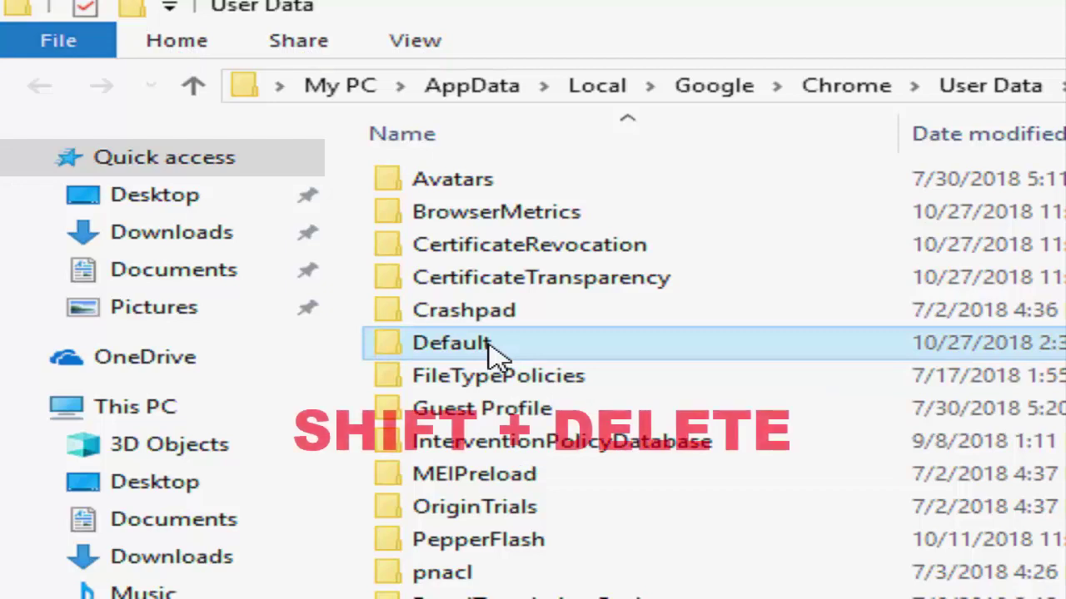
{"action": "key", "text": "shift+Delete"}
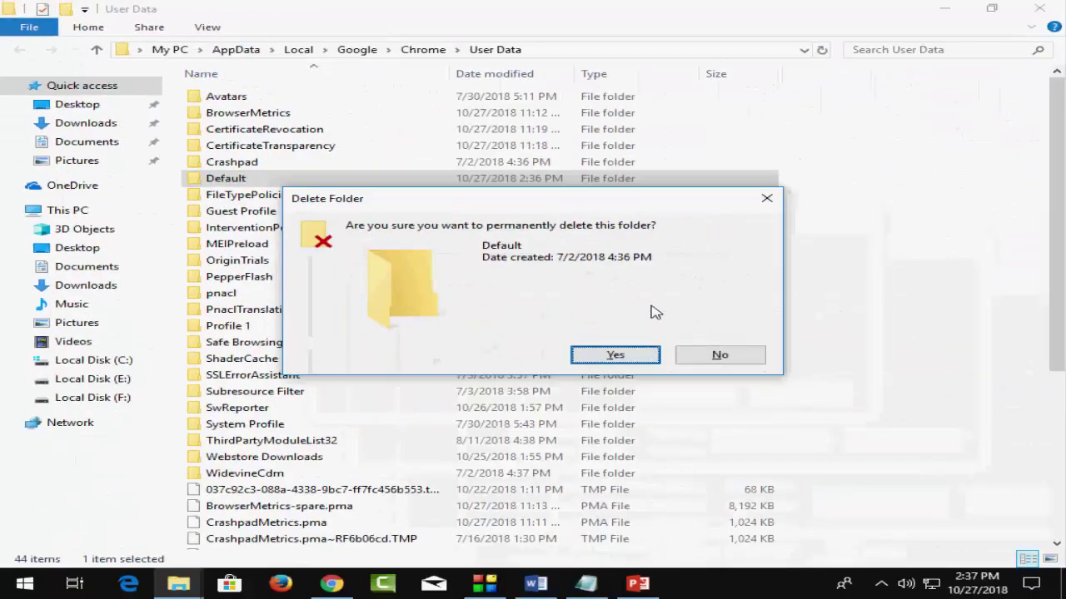
{"action": "left_click", "coordinate": [615, 356]}
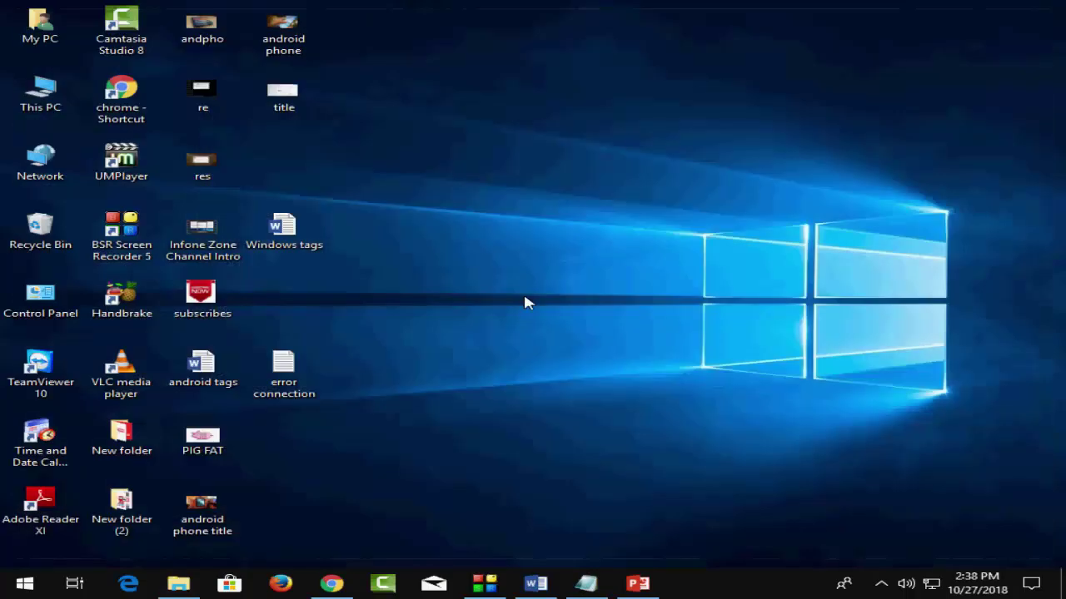
Switch to Google Chrome and restore its settings to their original defaults from the advanced settings, confirming the reset.
{"action": "left_click", "coordinate": [331, 583]}
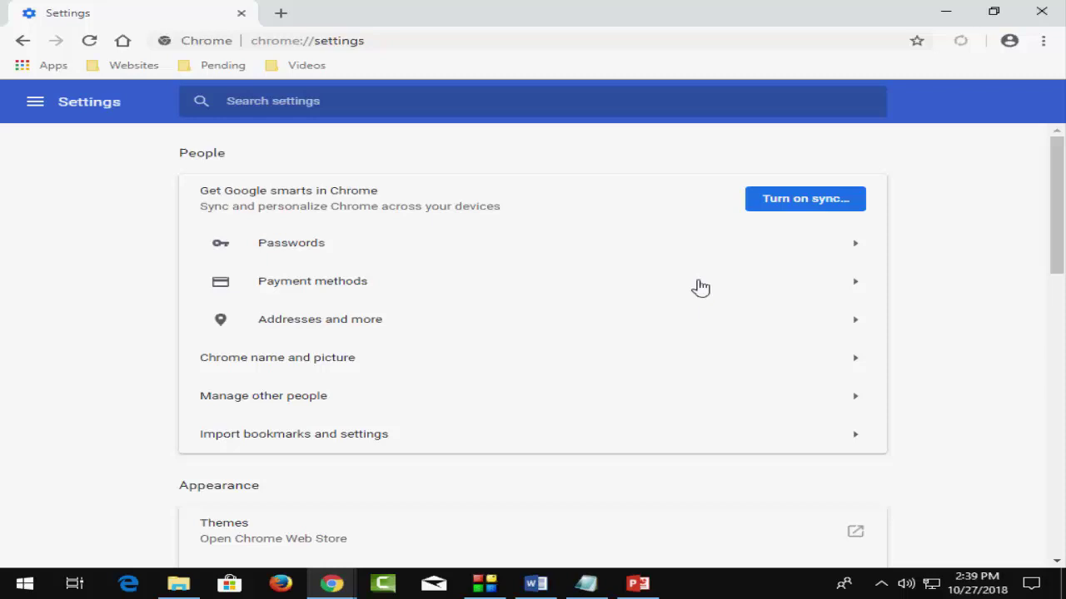
{"action": "left_click_drag", "start_coordinate": [1058, 240], "coordinate": [1063, 527]}
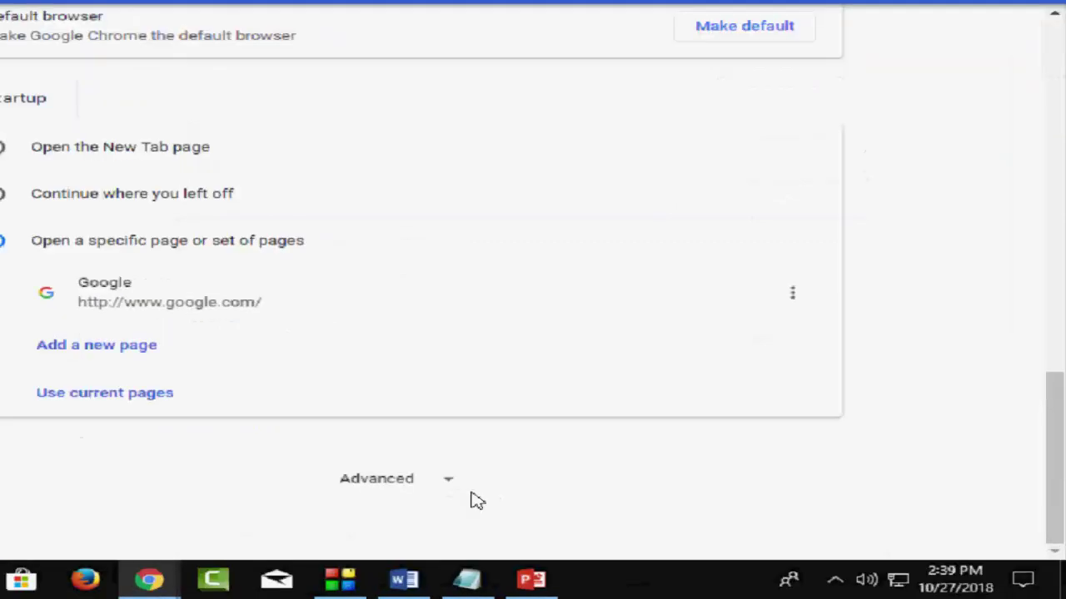
{"action": "left_click", "coordinate": [528, 506]}
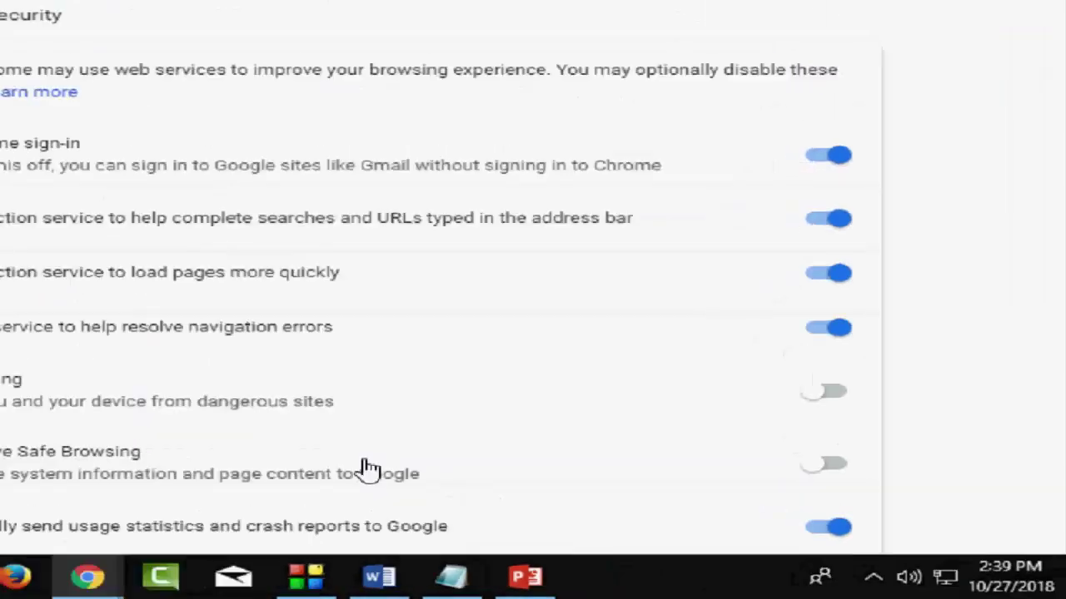
{"action": "left_click_drag", "start_coordinate": [1063, 345], "coordinate": [1063, 416]}
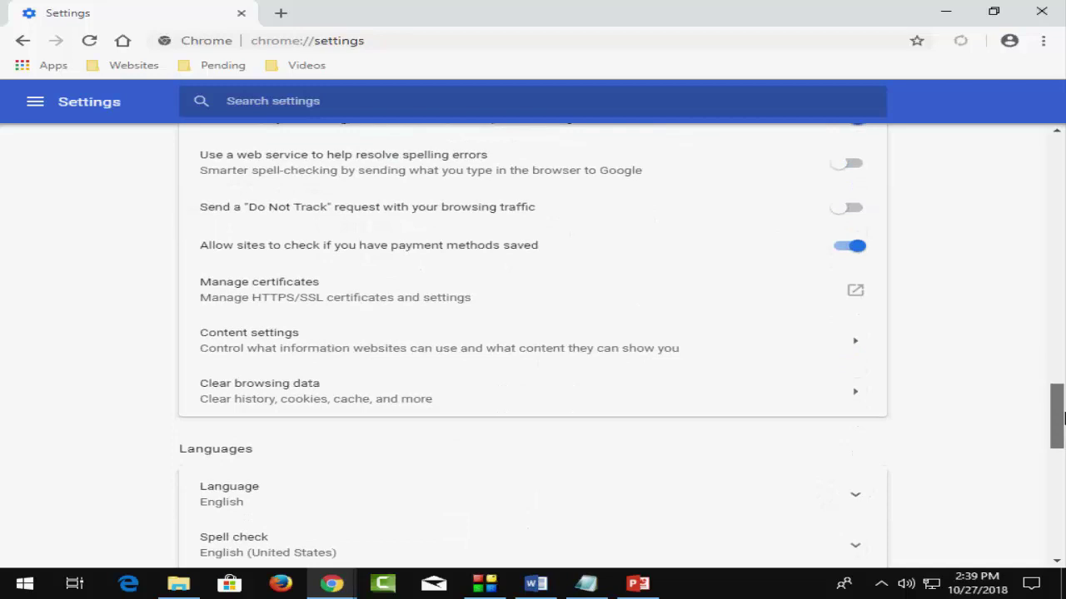
{"action": "left_click_drag", "start_coordinate": [1063, 417], "coordinate": [1063, 537]}
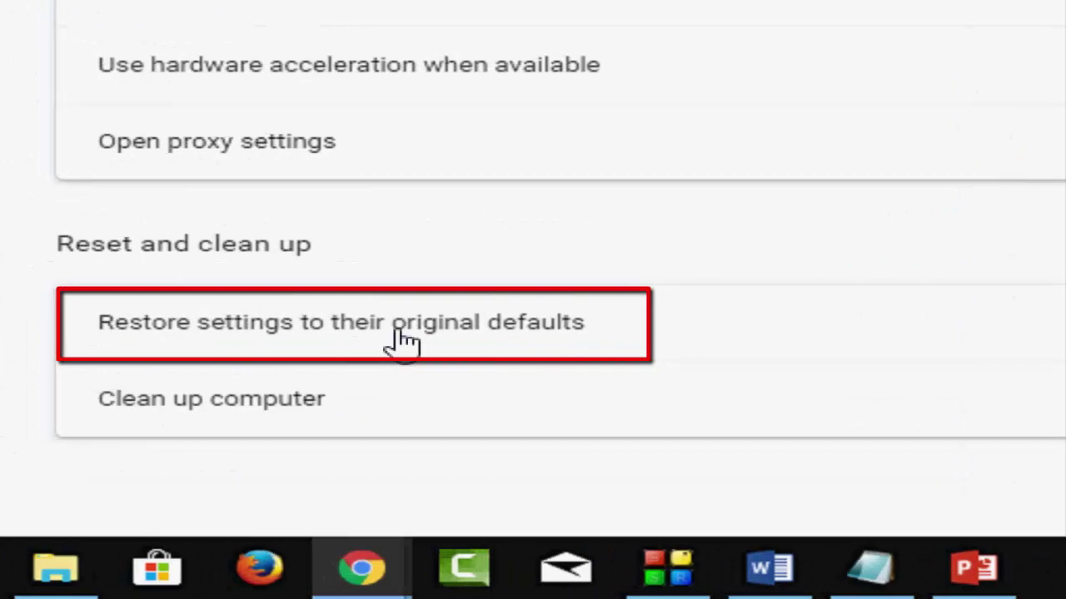
{"action": "left_click", "coordinate": [400, 340]}
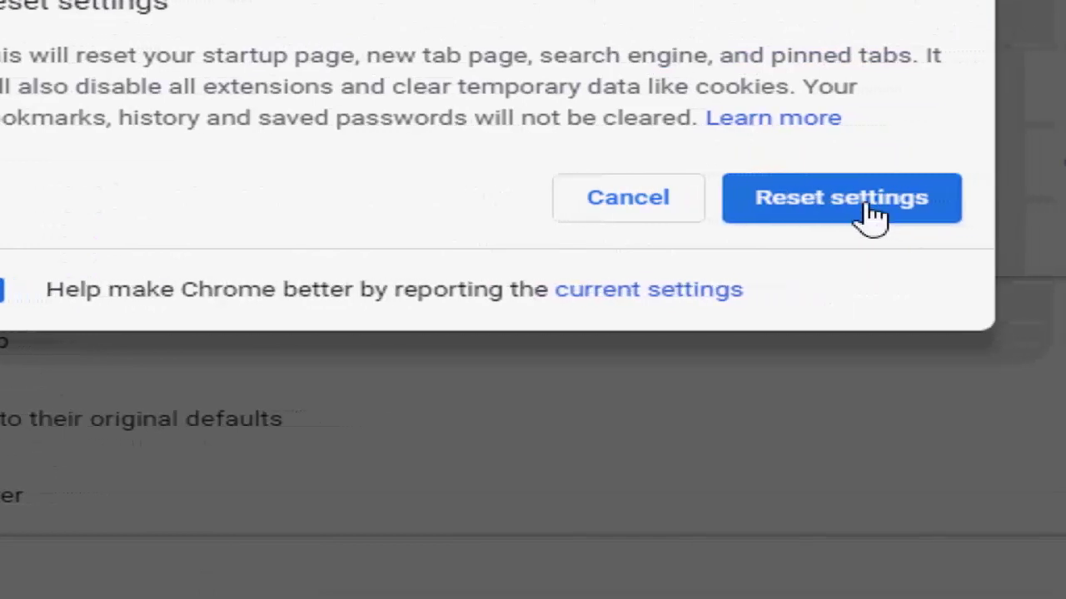
{"action": "left_click", "coordinate": [892, 215]}
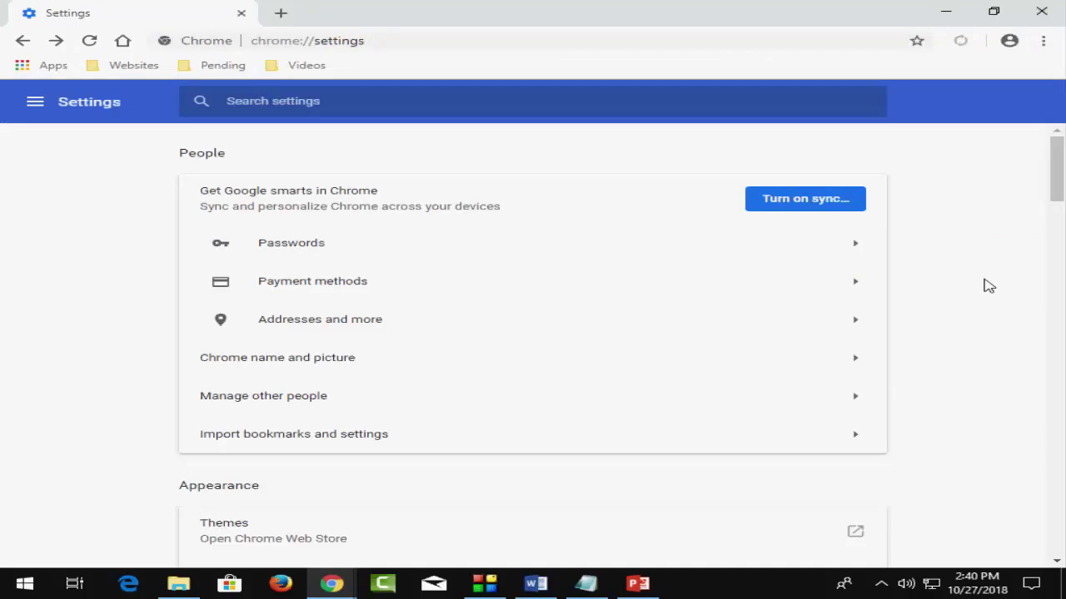